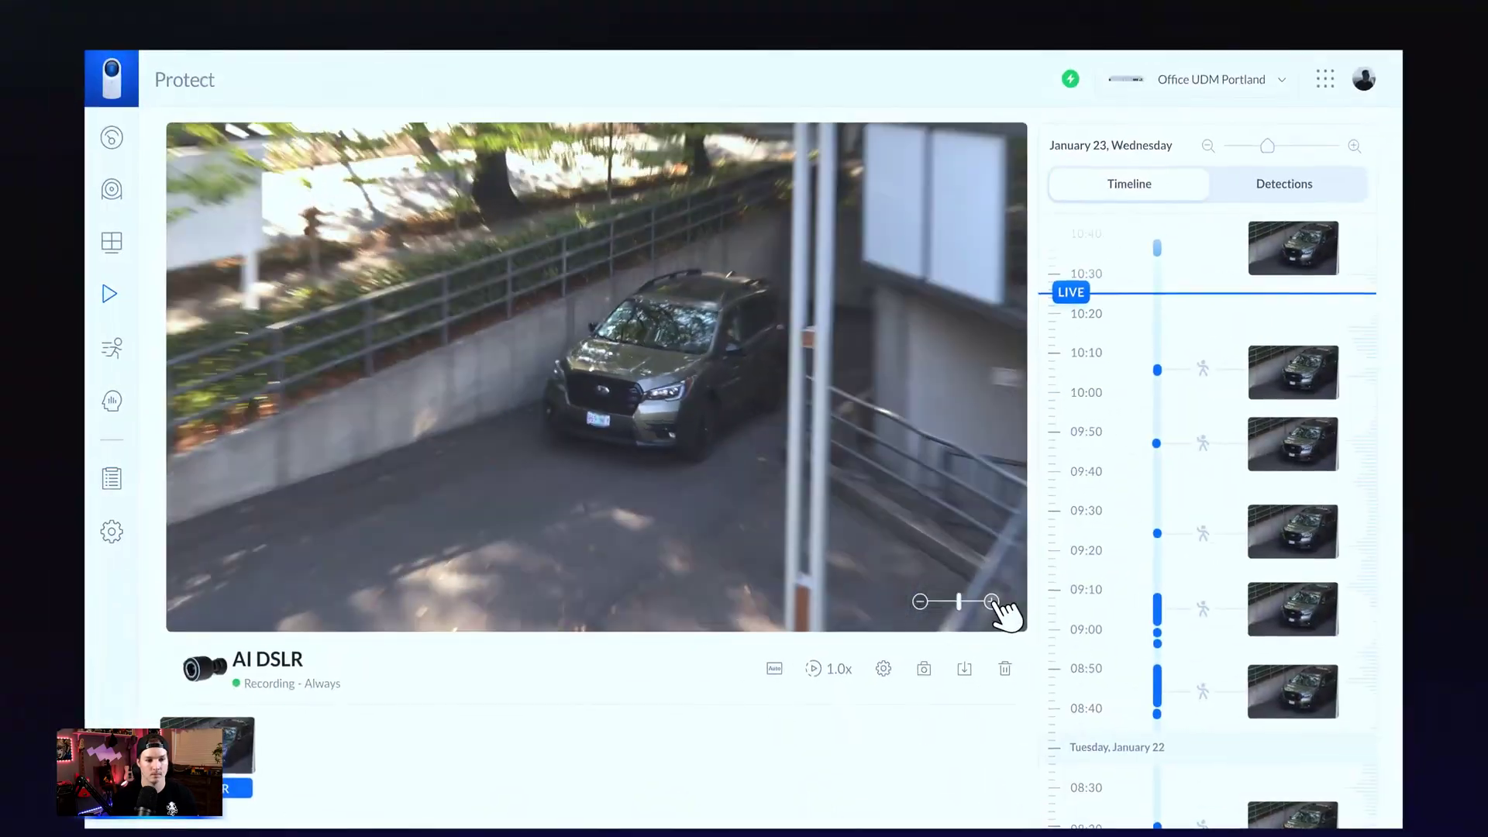
# Digitally zoom the AI DSLR feed in on the parked SUV's front and licence plate
pyautogui.click(993, 601)
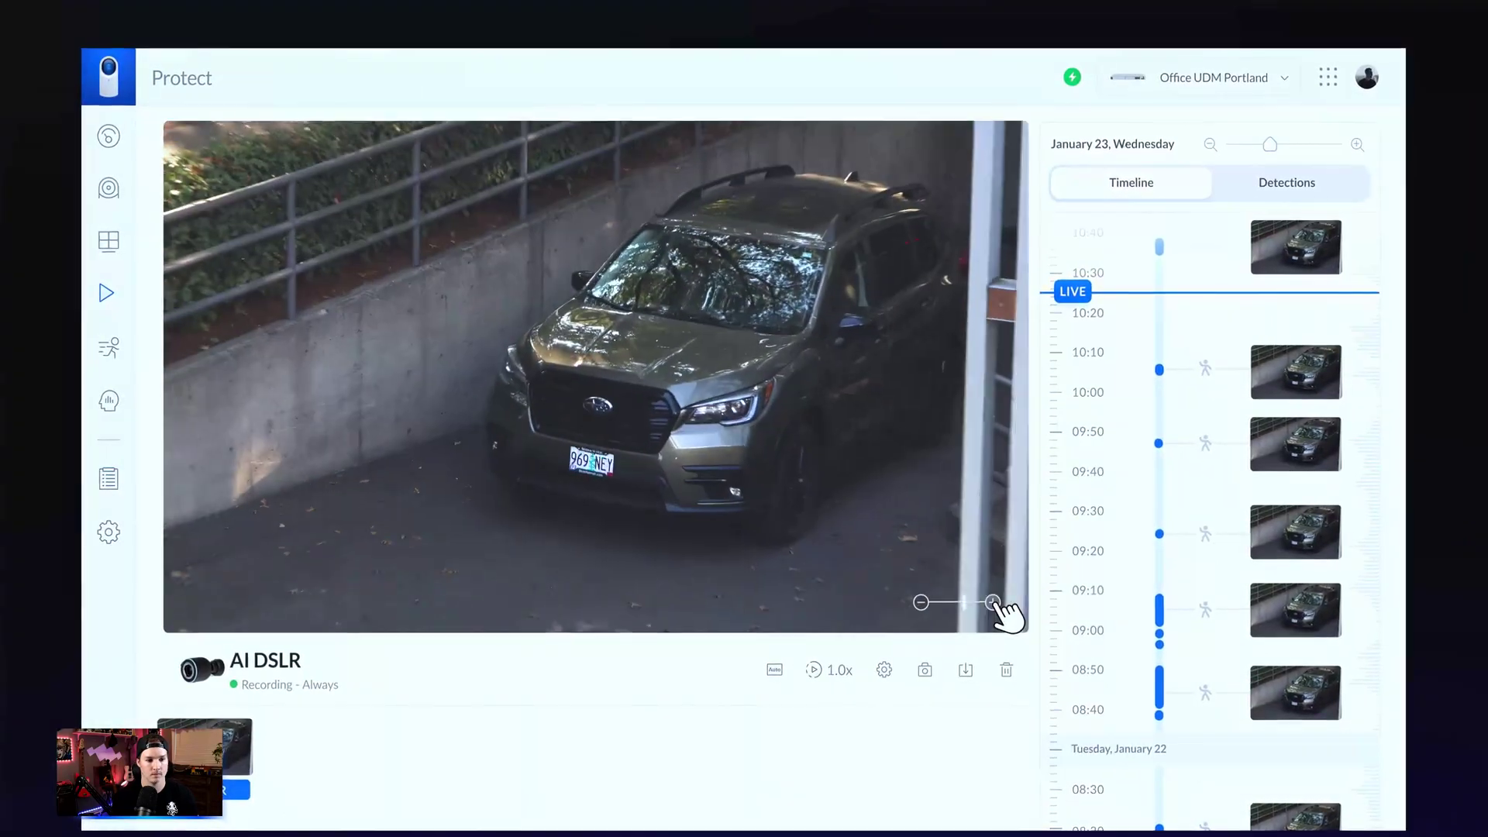